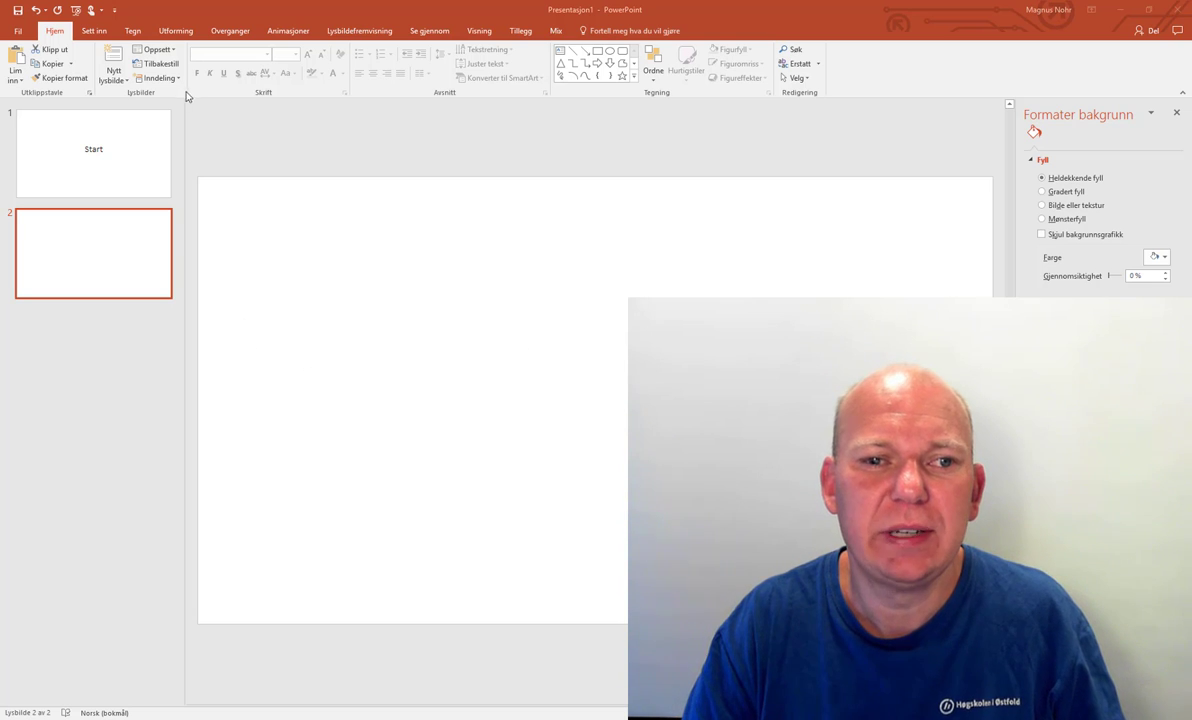
# Bring up the Sett inn (Insert) tab commands for the blank slide 2
pyautogui.click(100, 33)
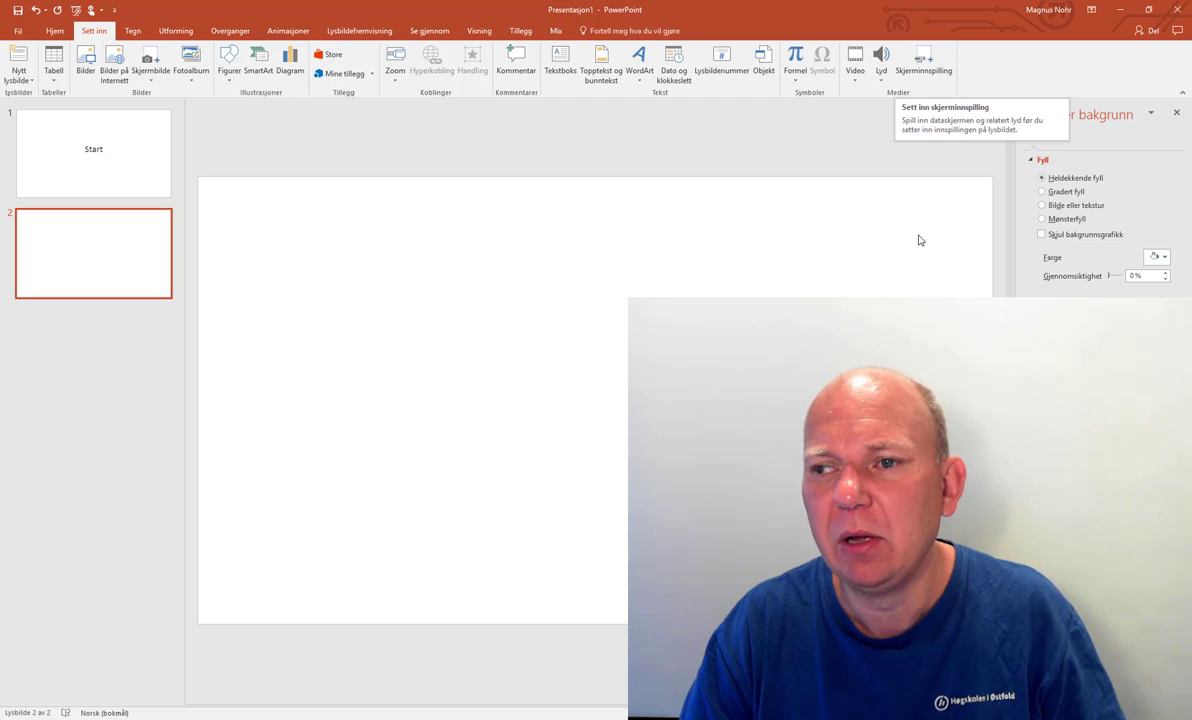
pyautogui.click(1120, 9)
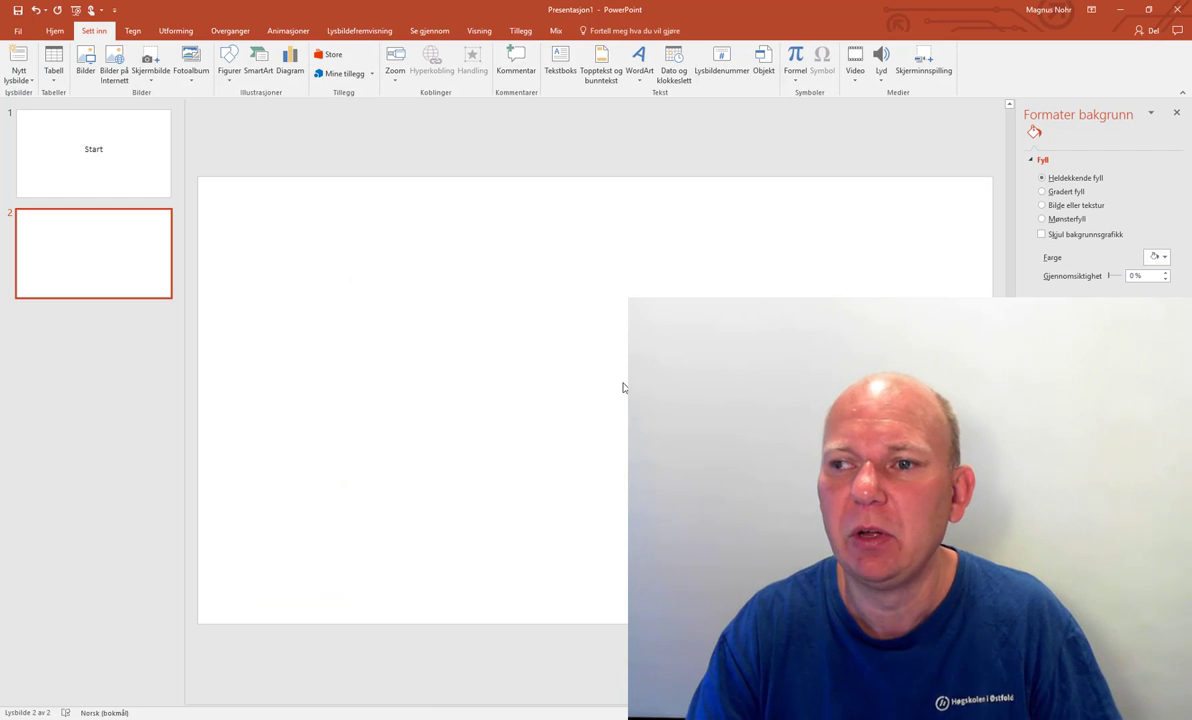
# Start Skjerminnspilling and mark the full Word Online browser window as the capture area
pyautogui.click(928, 68)
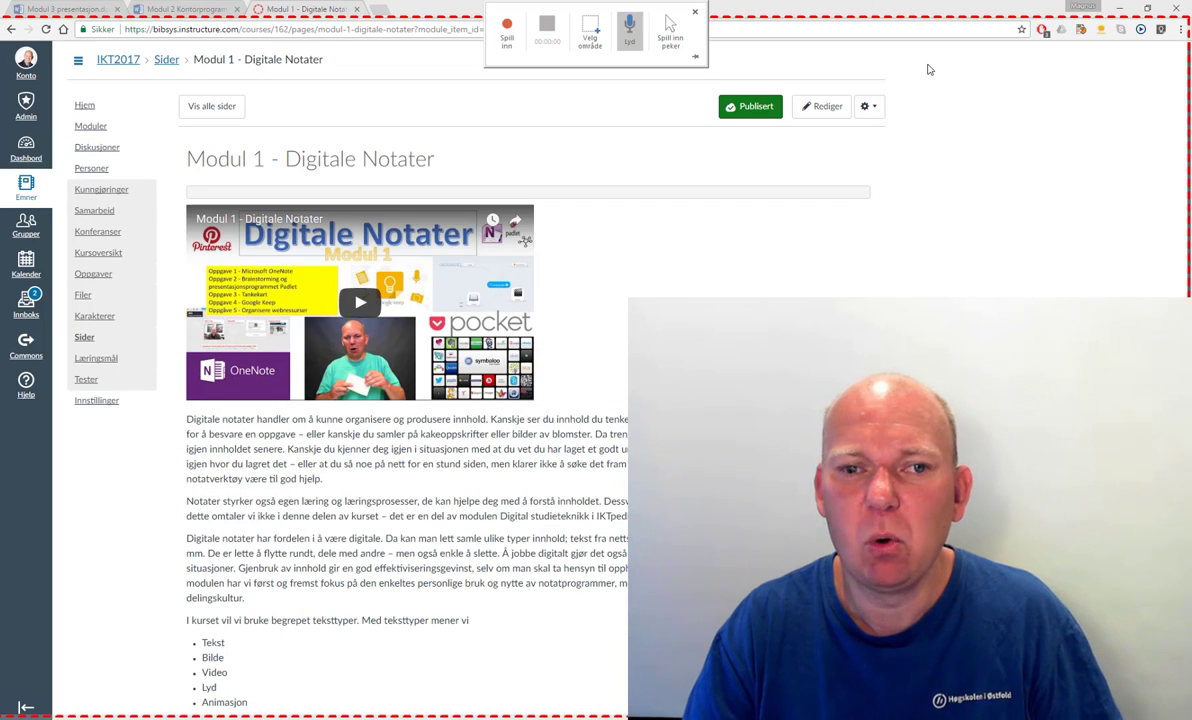
pyautogui.click(97, 12)
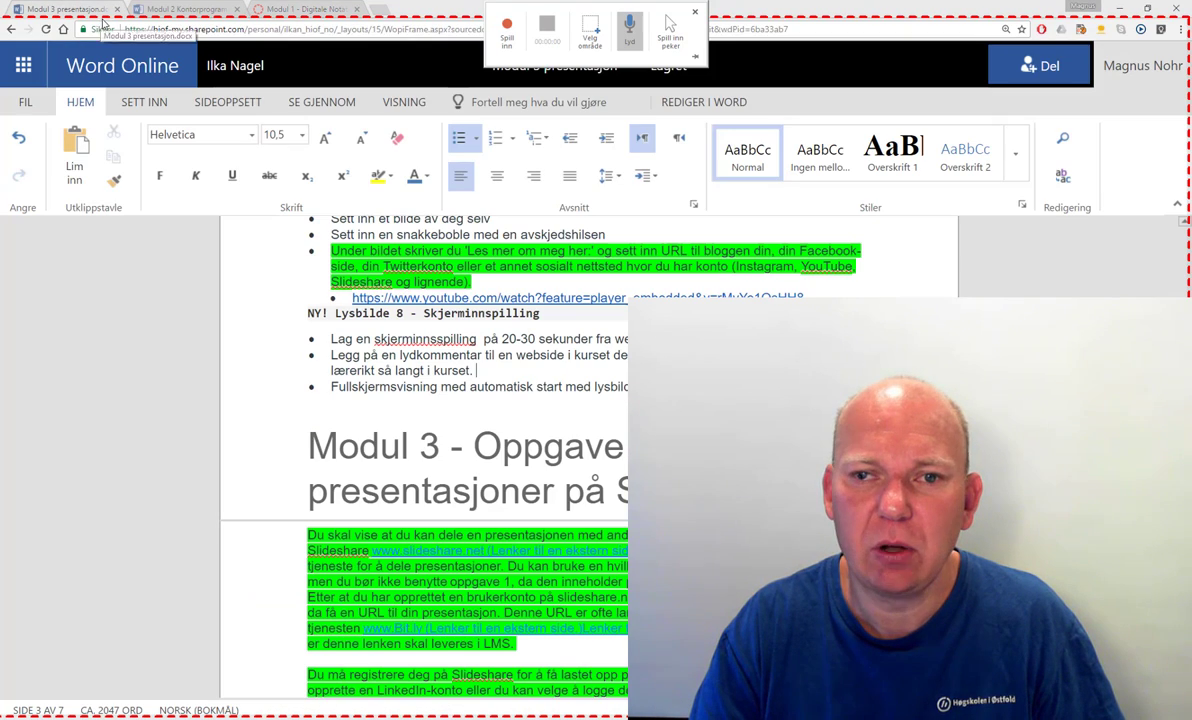
pyautogui.click(592, 36)
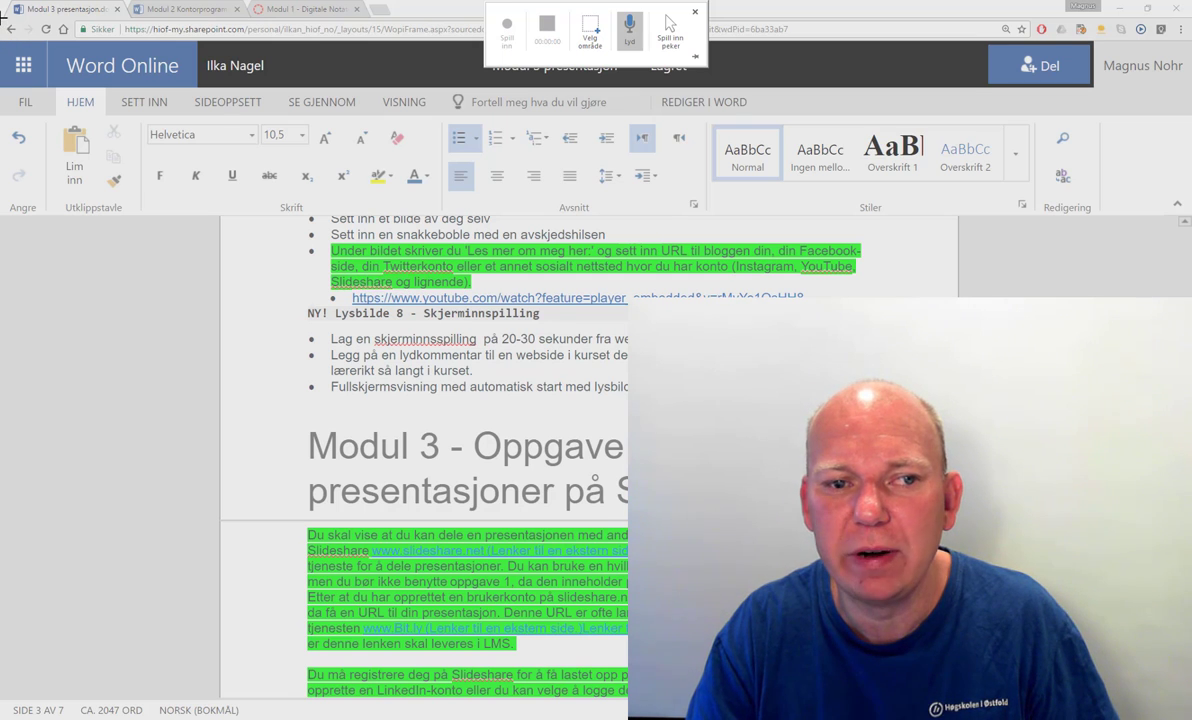
pyautogui.moveTo(4, 14)
pyautogui.mouseDown()
pyautogui.moveTo(882, 297)
pyautogui.moveTo(1188, 717)
pyautogui.mouseUp()
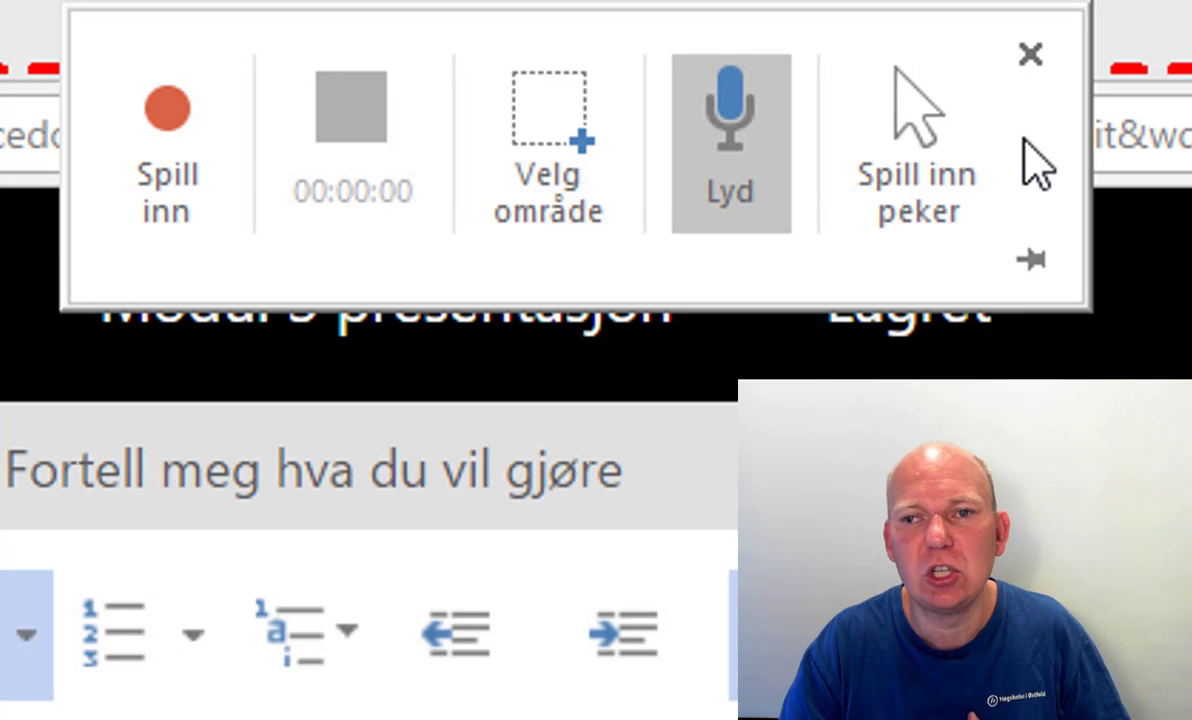
# Leave Spill inn peker (pointer recording) switched on alongside Lyd audio capture
pyautogui.click(910, 95)
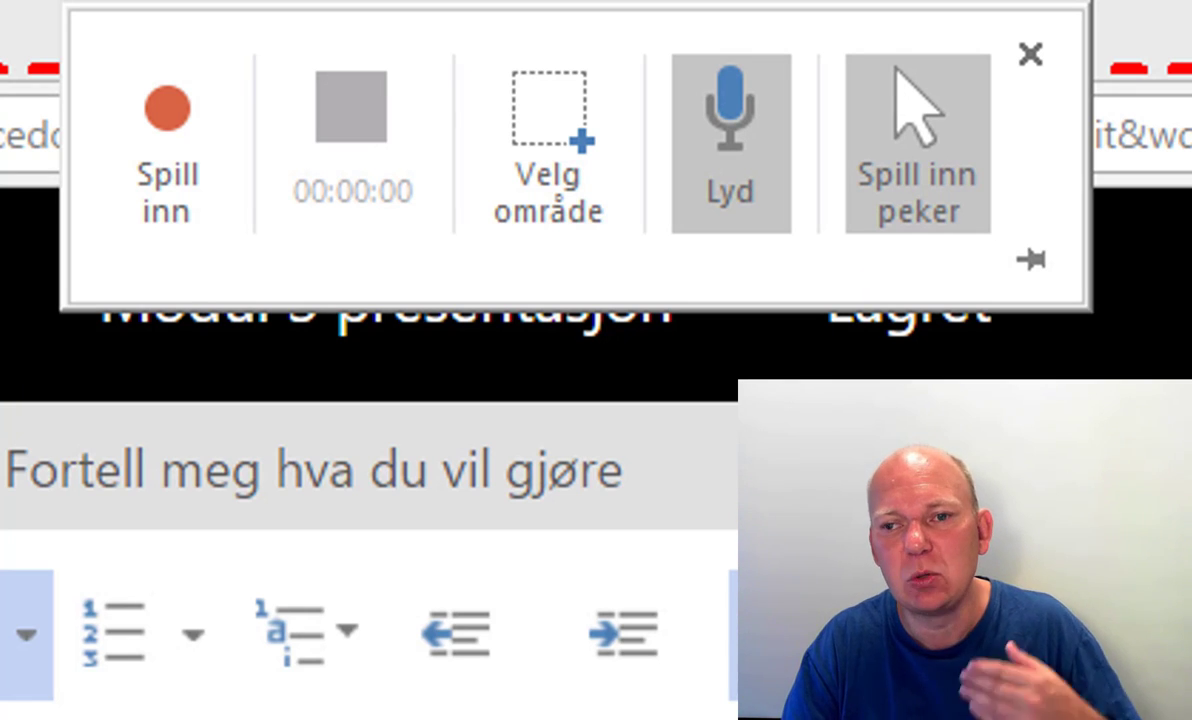
pyautogui.click(930, 160)
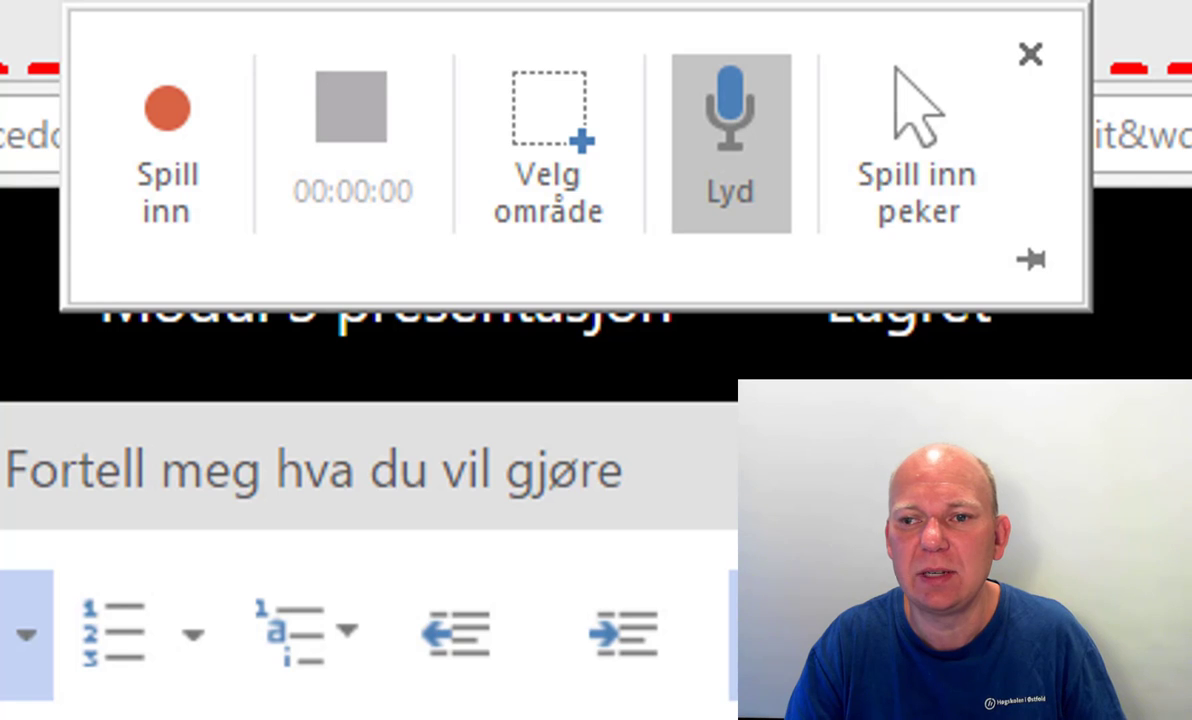
pyautogui.click(926, 168)
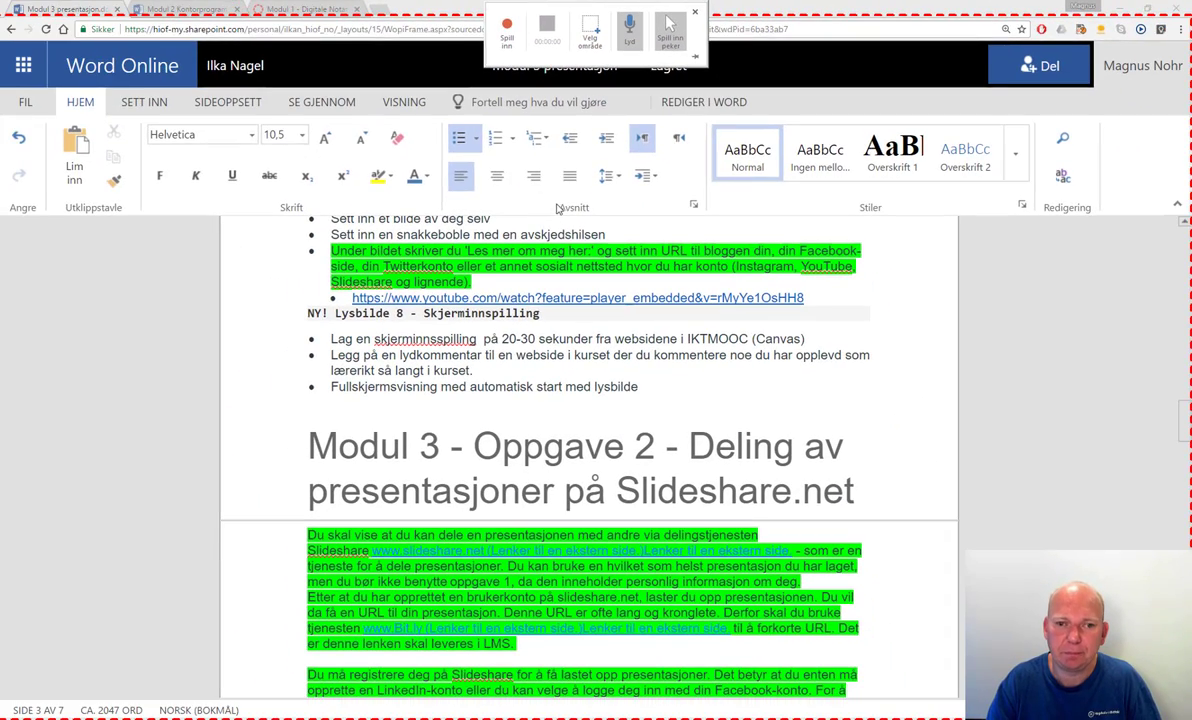
# Record about 20 seconds of the Canvas course, scrolling and moving to Microsoft OneNote, then pause
pyautogui.click(301, 9)
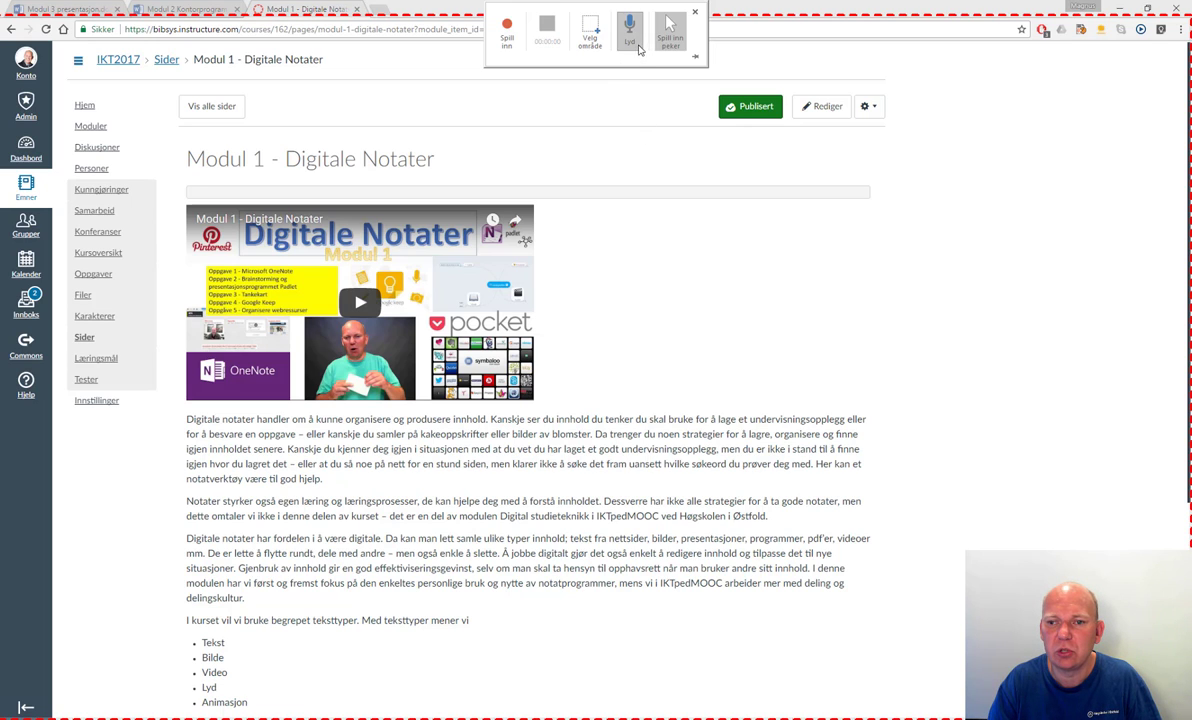
pyautogui.click(508, 33)
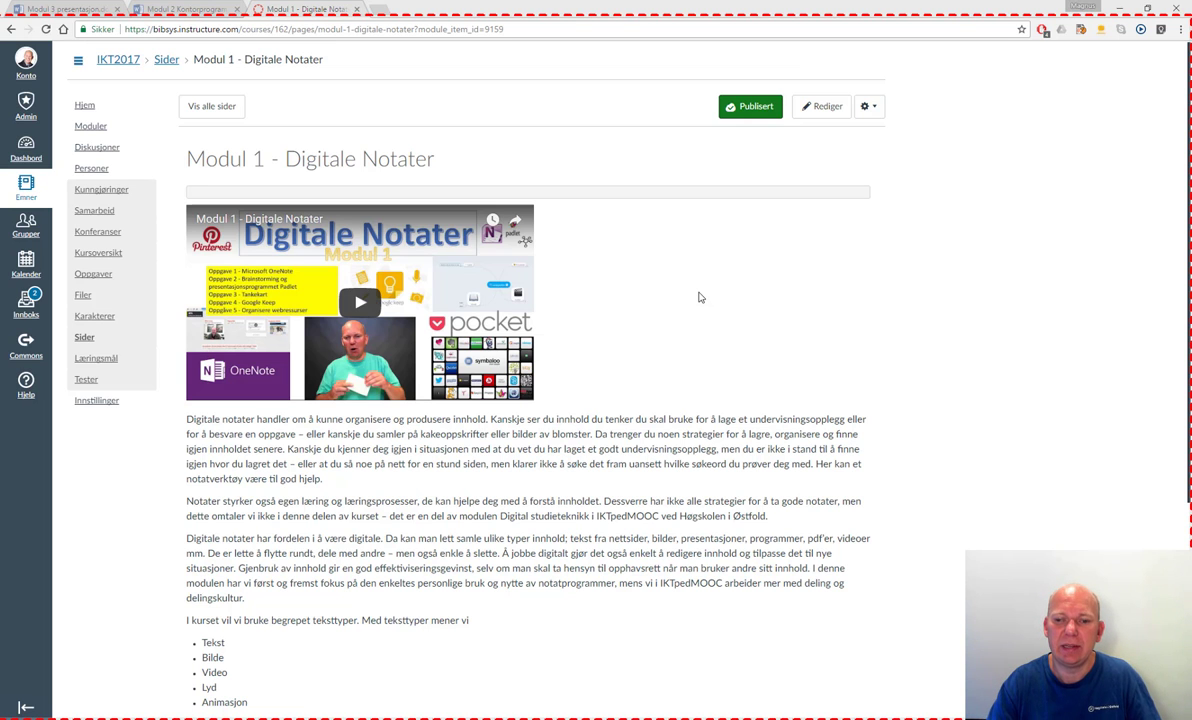
pyautogui.scroll(-2, 706, 203)
pyautogui.scroll(-1, 706, 203)
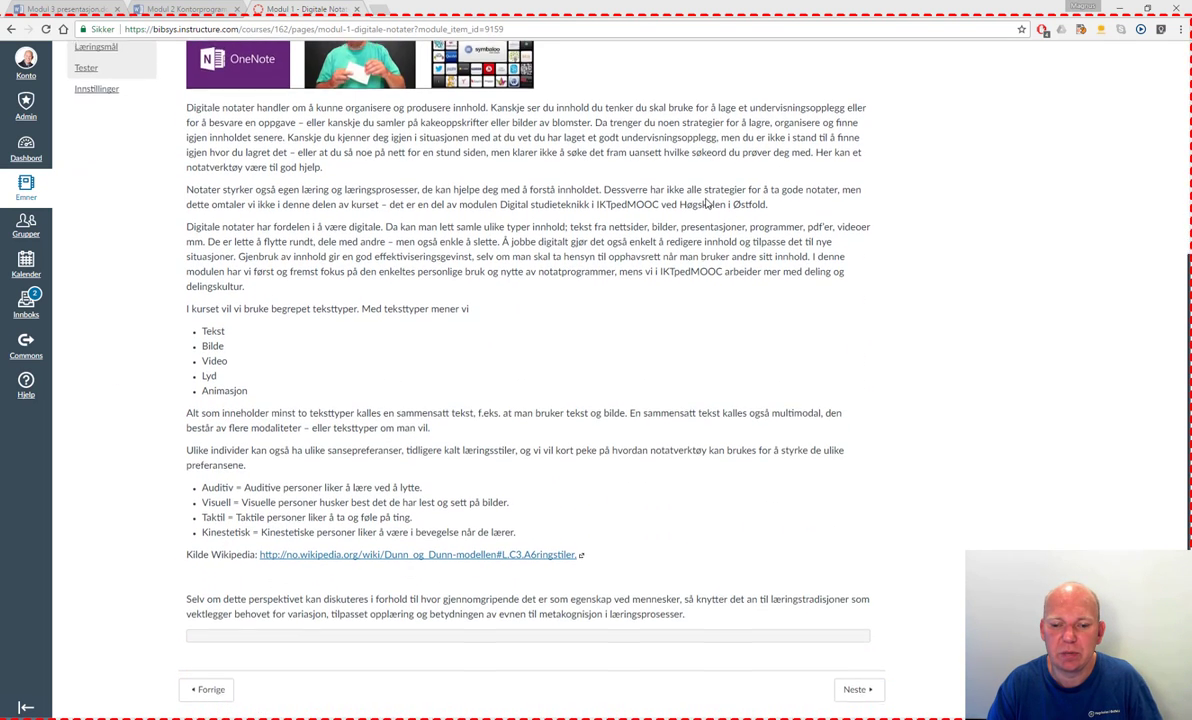
pyautogui.click(866, 686)
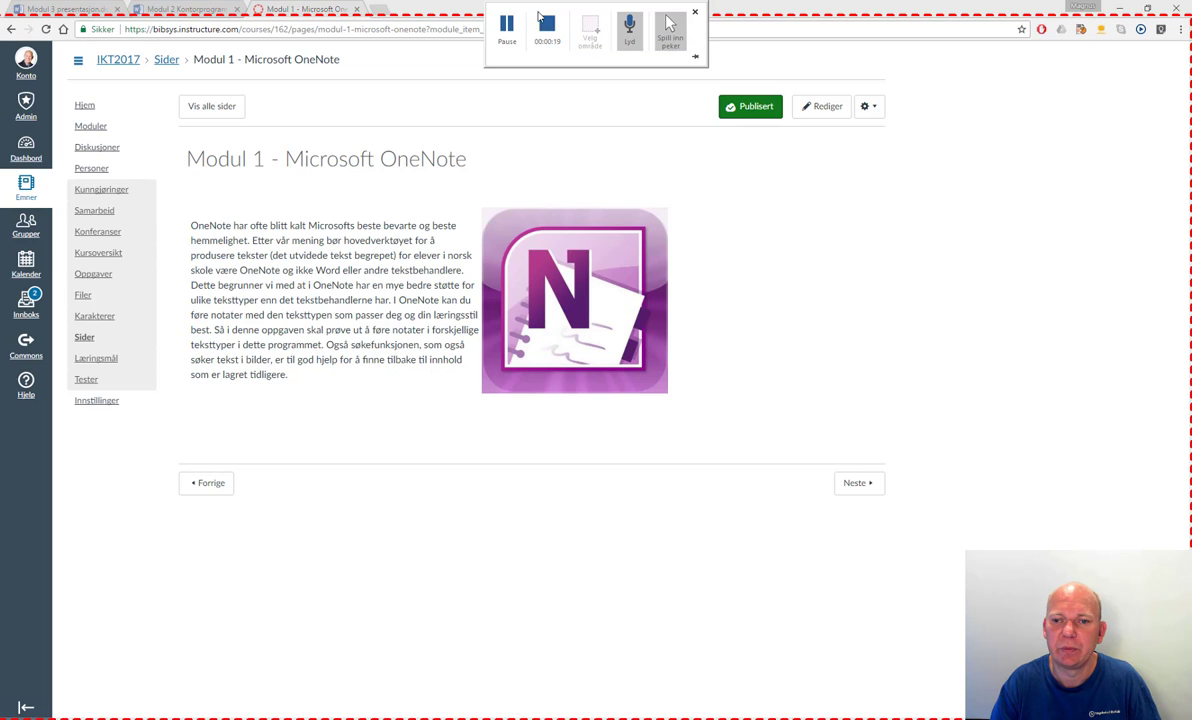
pyautogui.click(510, 27)
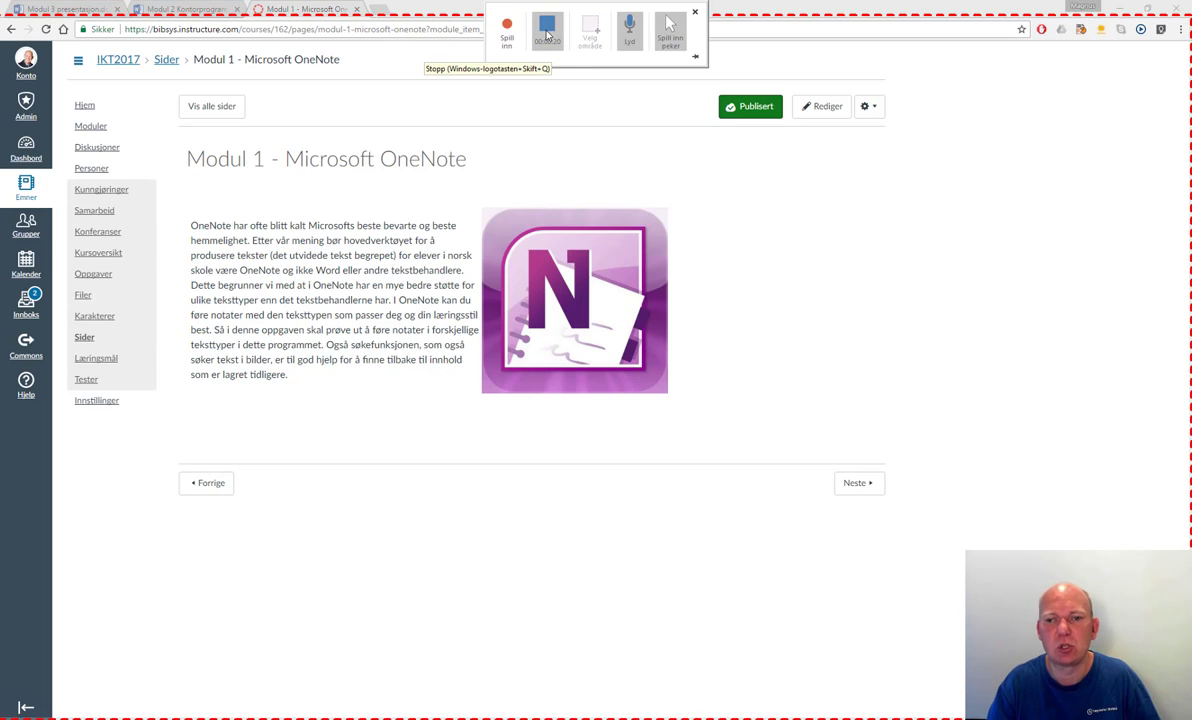
# Insert the 00:20 Canvas recording into slide 2 and preview it once
pyautogui.click(549, 32)
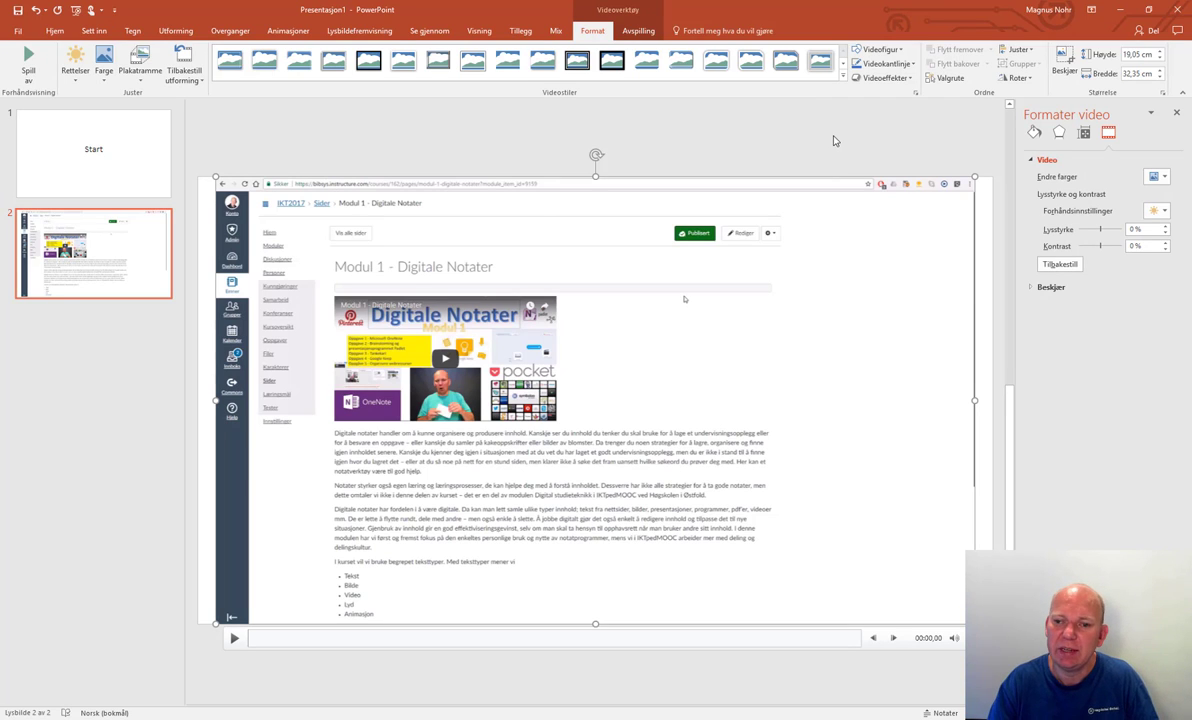
pyautogui.click(236, 640)
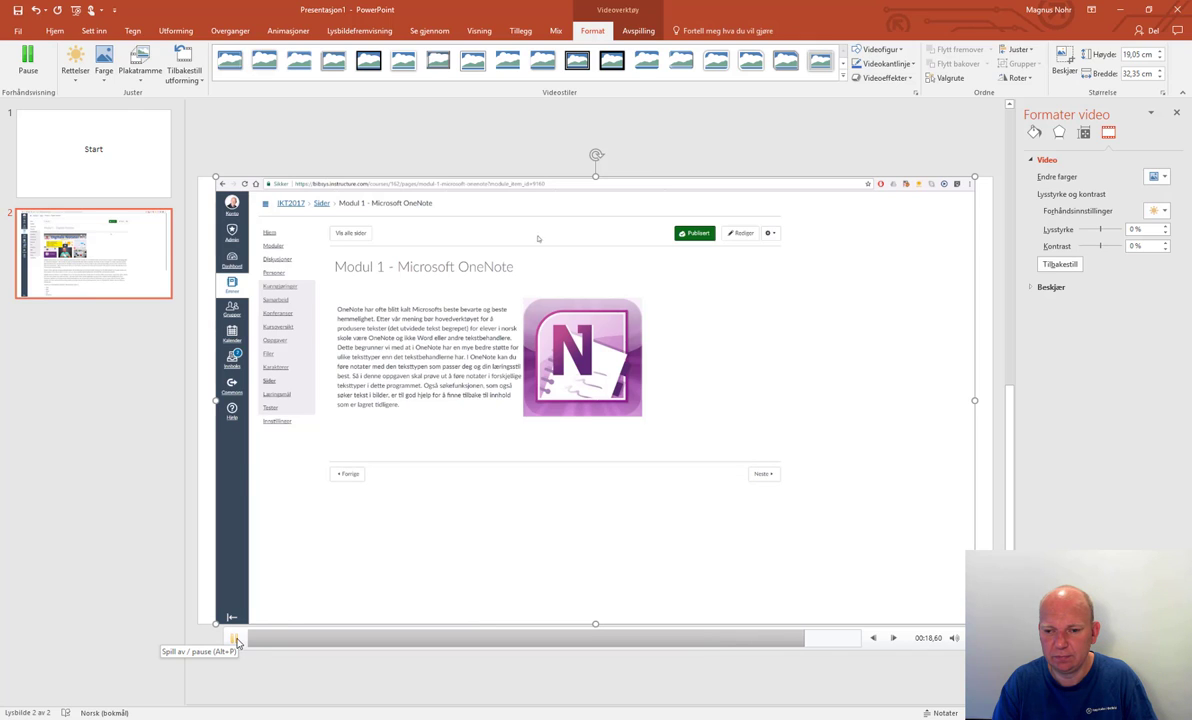
pyautogui.click(235, 641)
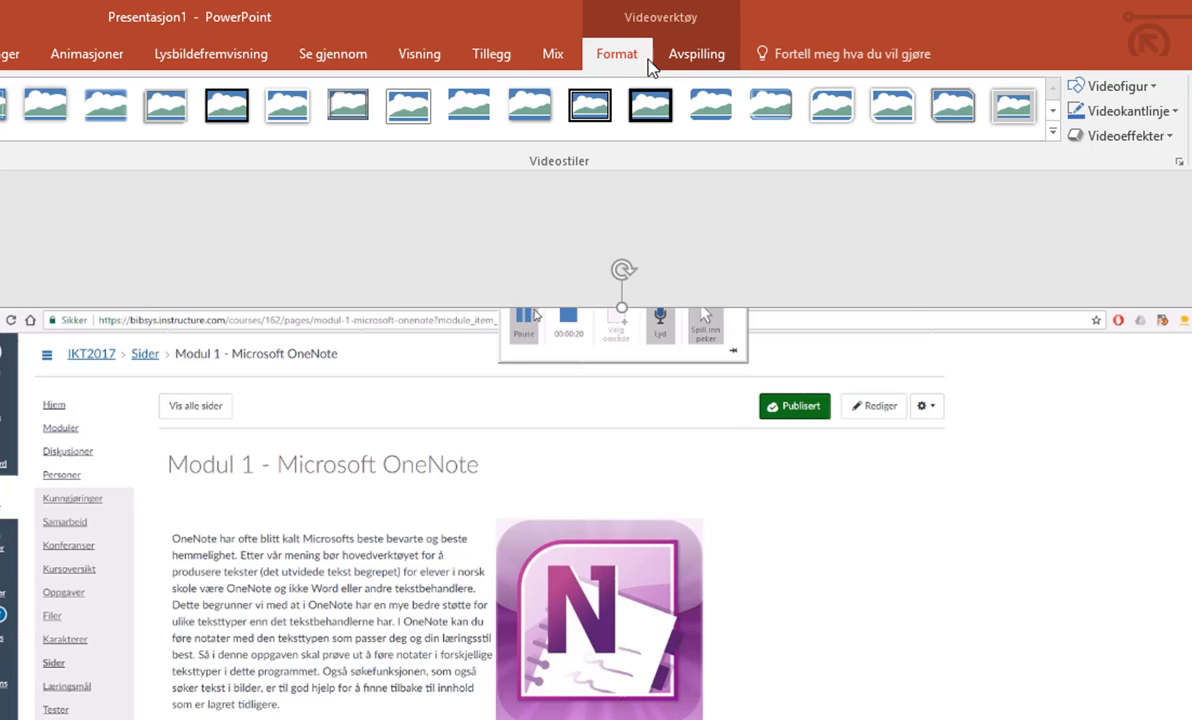
pyautogui.click(700, 56)
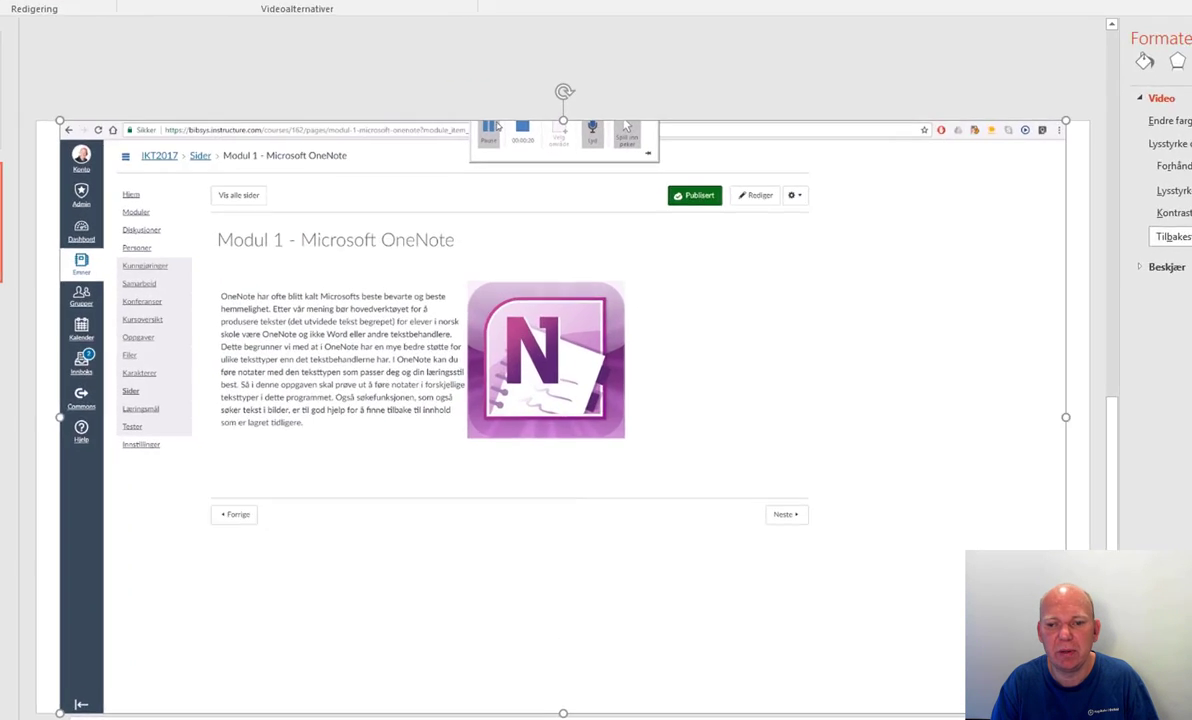
# Trim the clip's end from 00:20,500 back to 00:18,953 with Beskjær video
pyautogui.click(152, 68)
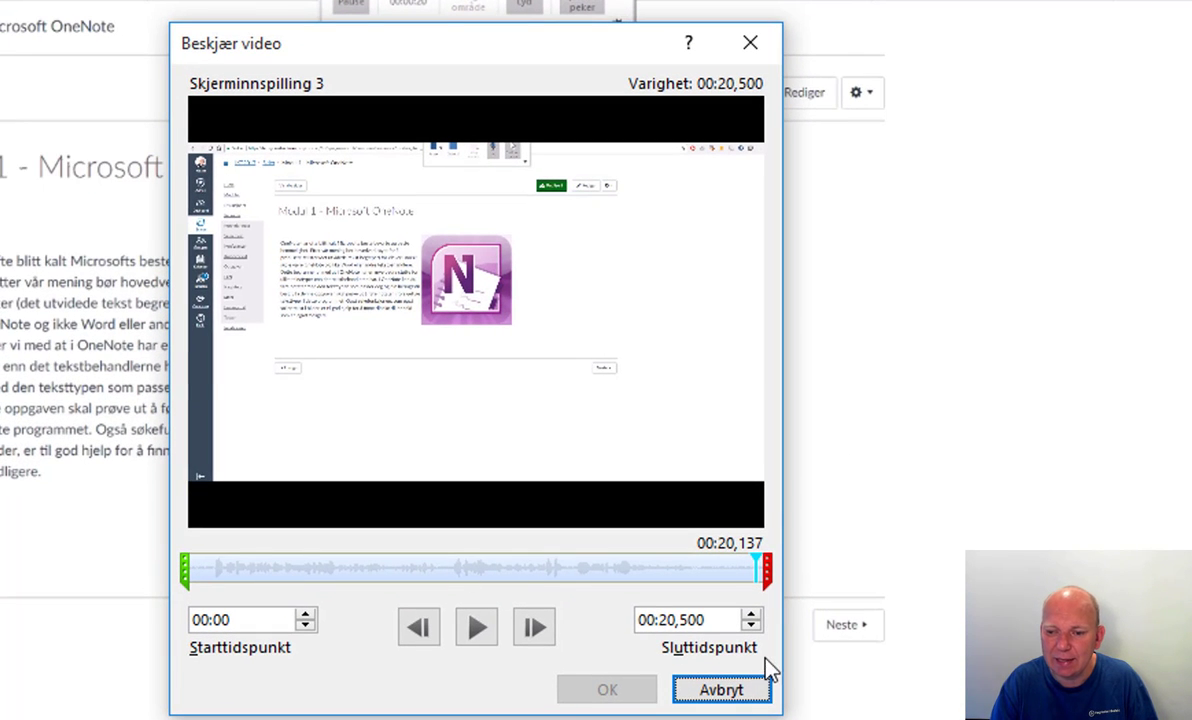
pyautogui.click(765, 573)
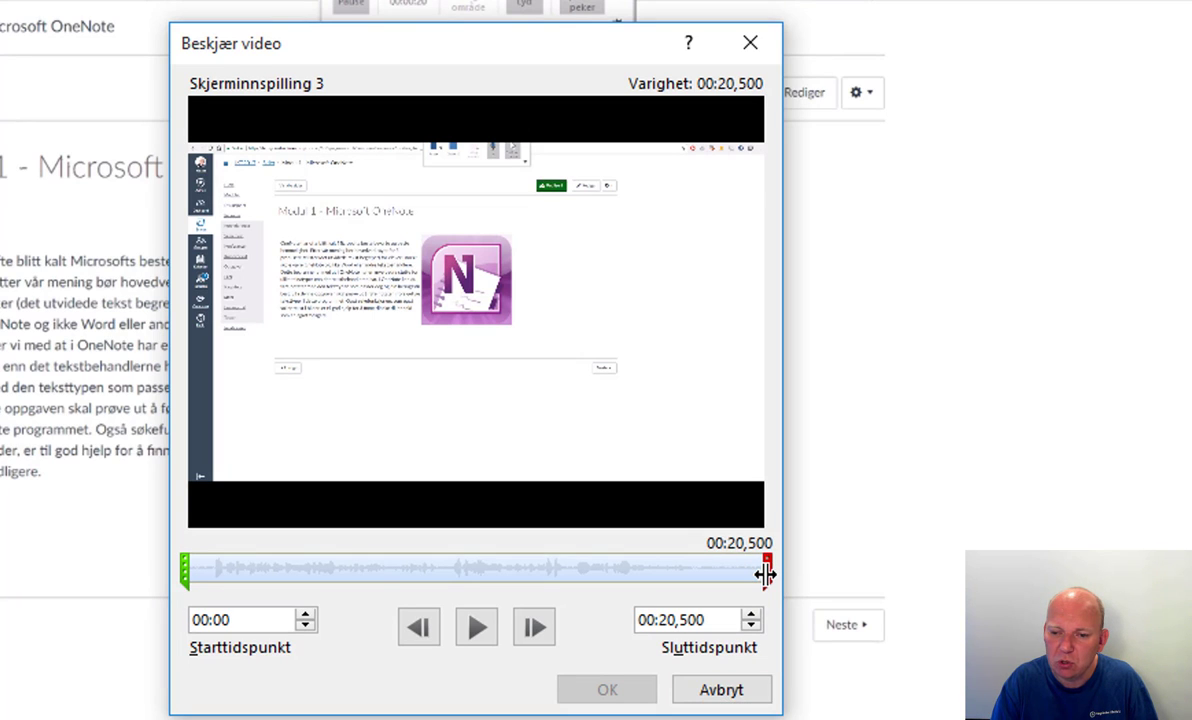
pyautogui.moveTo(765, 573); pyautogui.dragTo(721, 566)
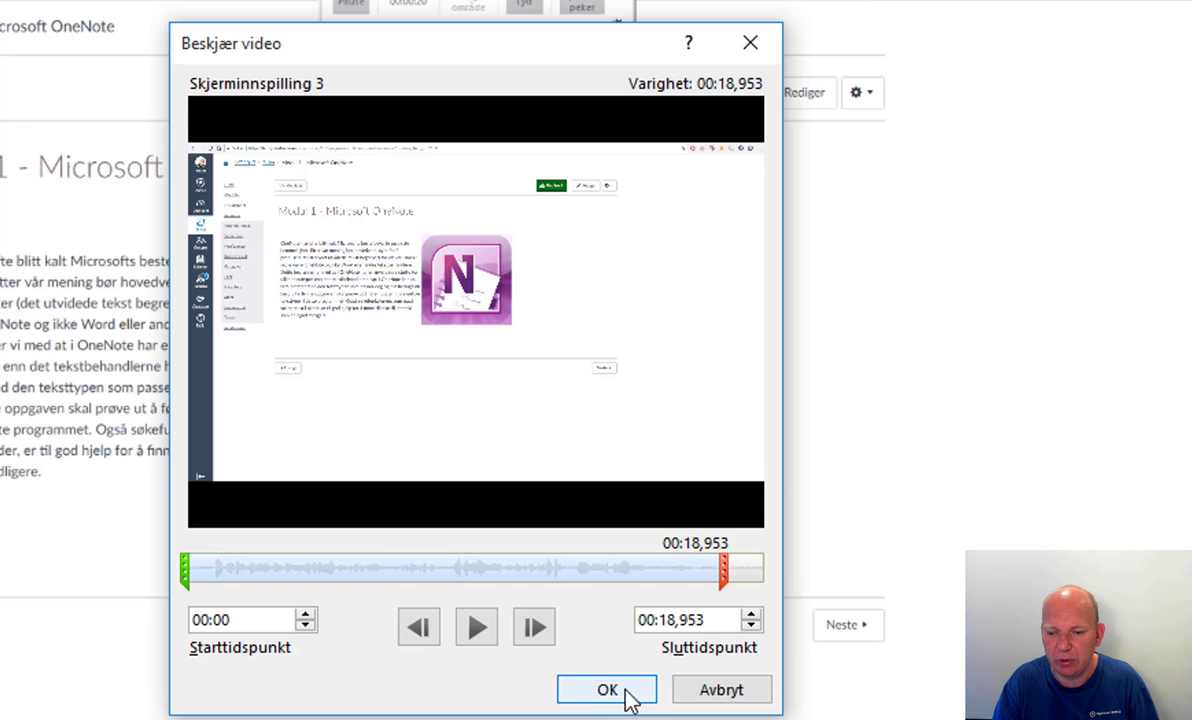
pyautogui.click(625, 692)
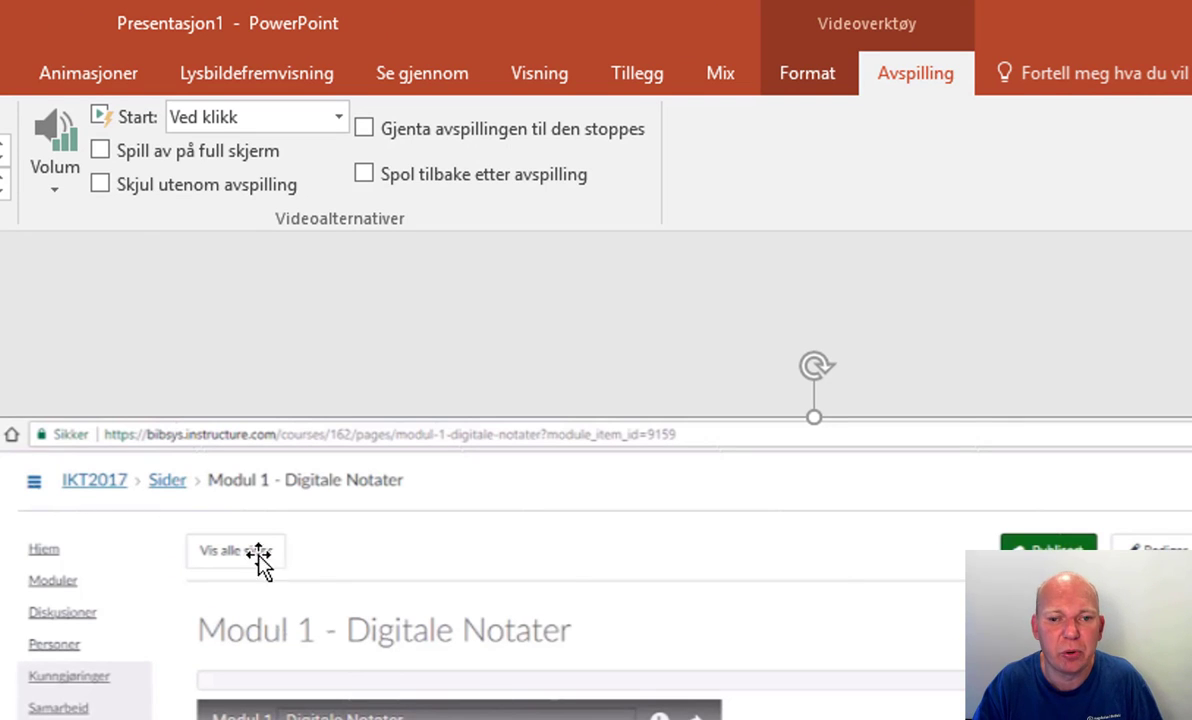
# Tick Spill av på full skjerm and set Start to Automatisk for the video
pyautogui.click(102, 151)
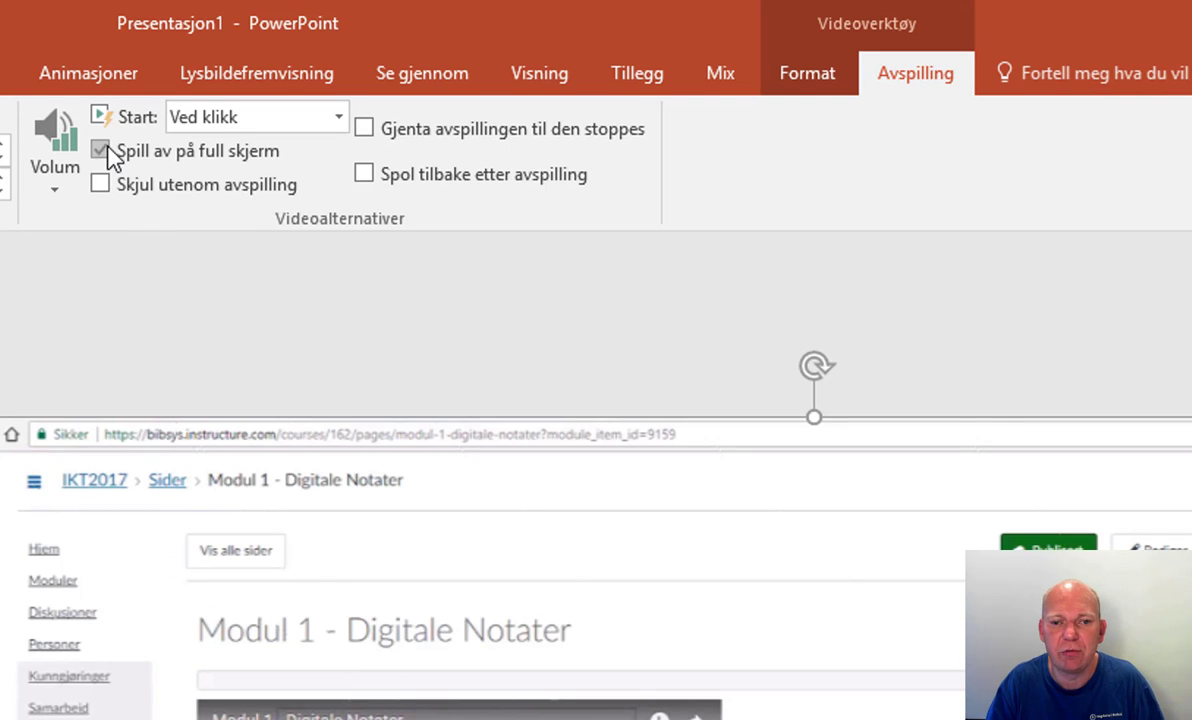
pyautogui.click(340, 120)
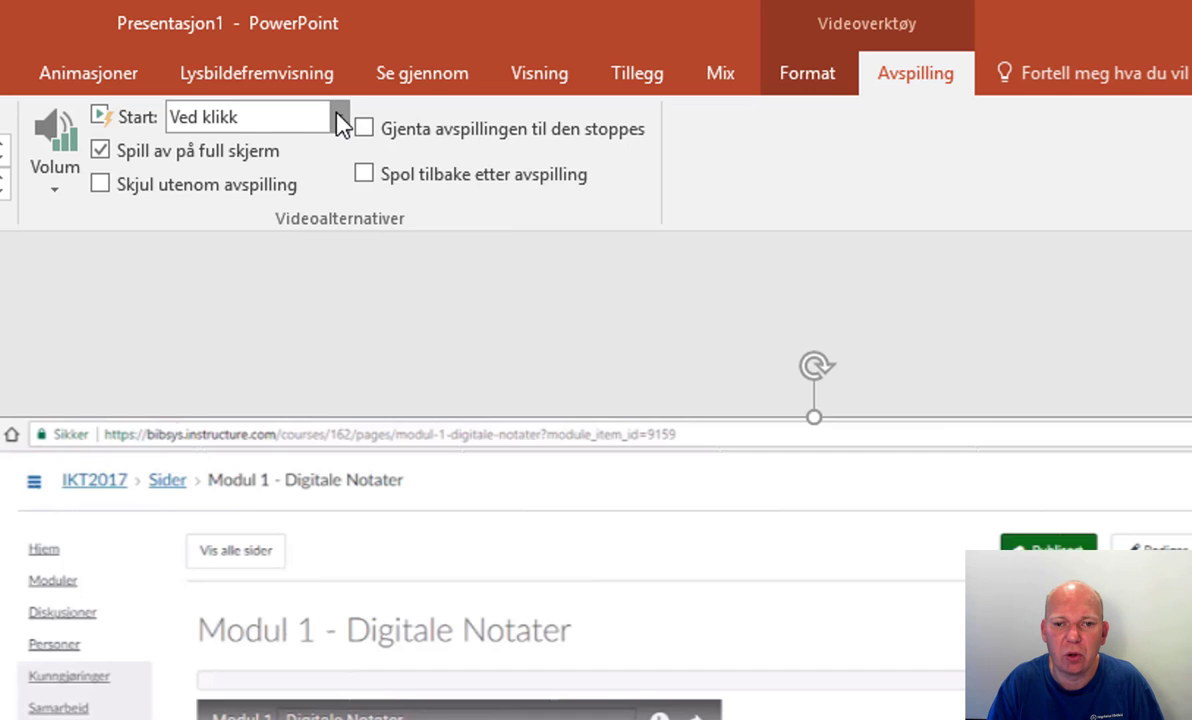
pyautogui.click(318, 155)
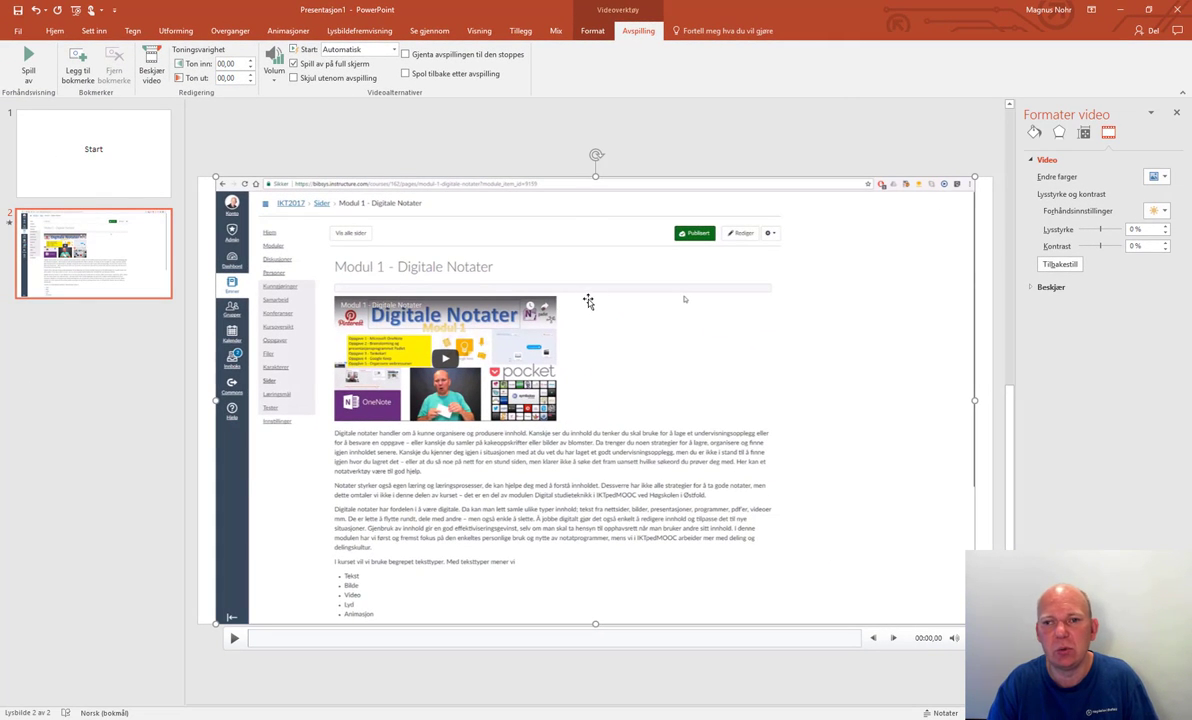
# Save the slide's video via Lagre medier som as screencast.mp4 in the Videoer folder
pyautogui.rightClick(589, 302)
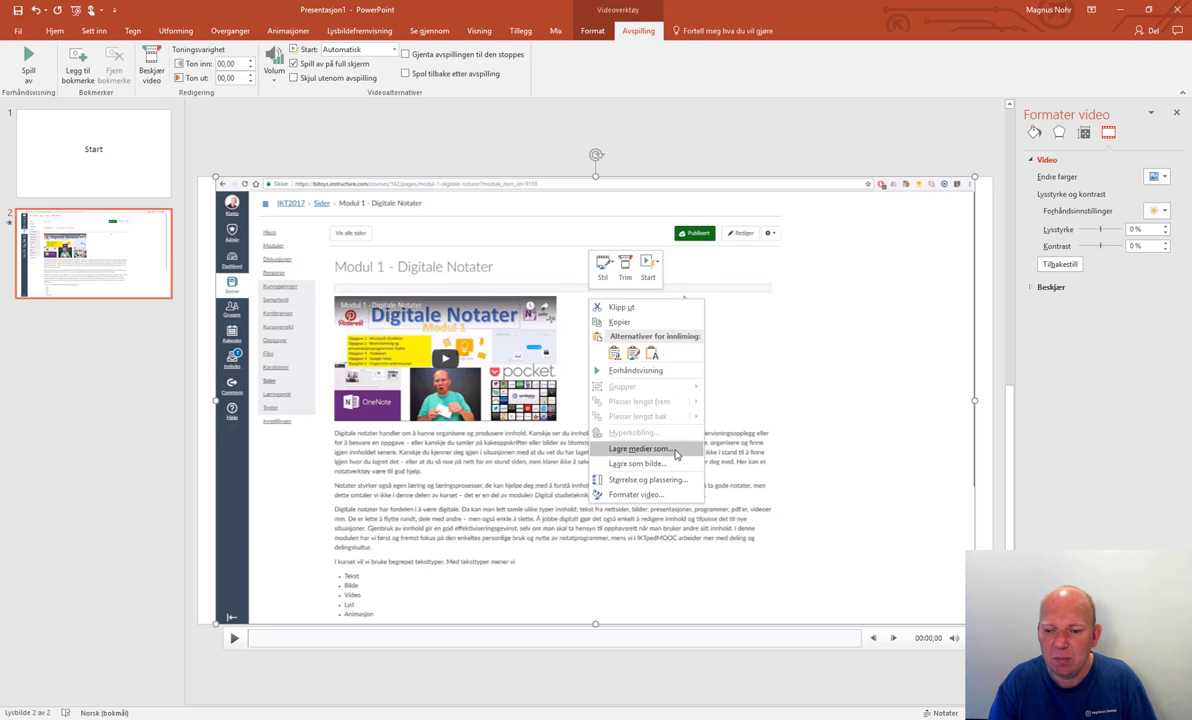
pyautogui.click(675, 451)
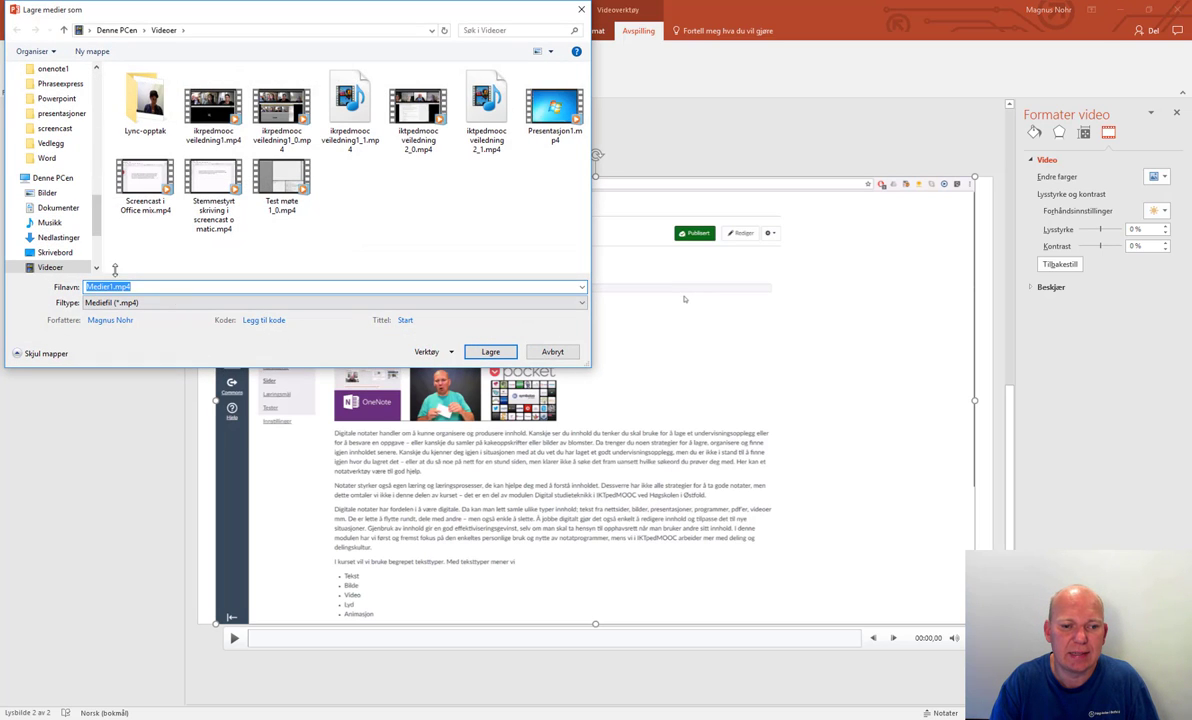
pyautogui.moveTo(50, 267)
pyautogui.click(113, 287)
pyautogui.press('Delete')
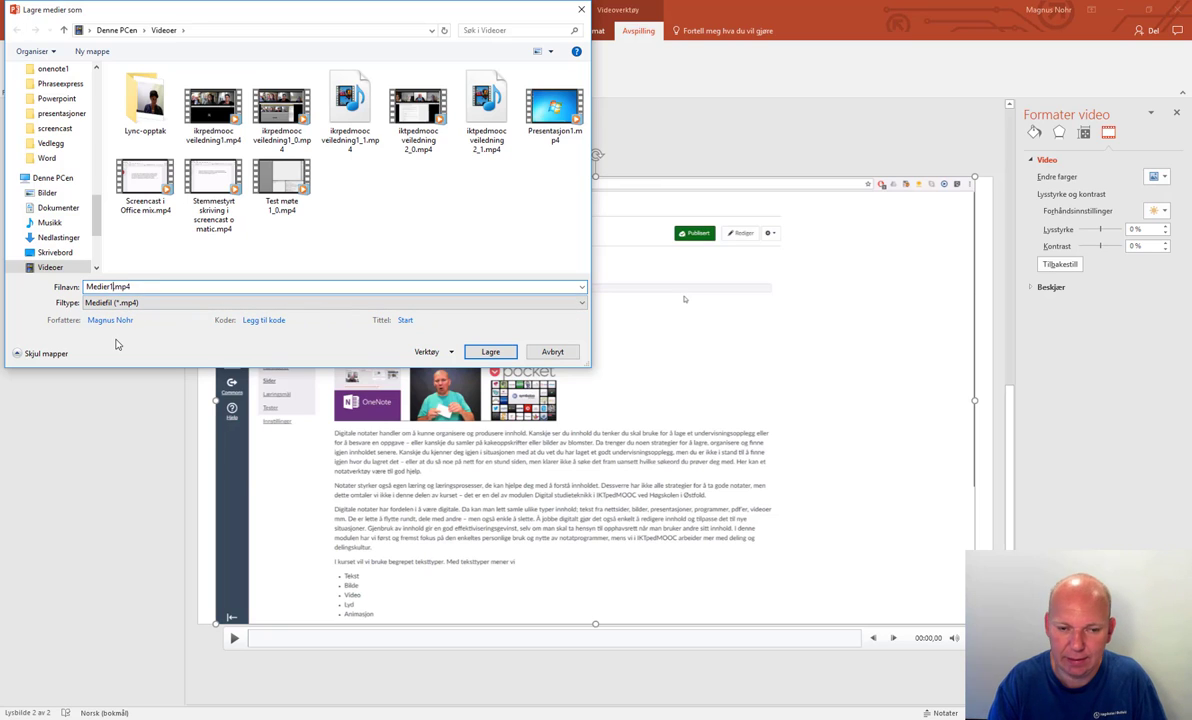
pyautogui.press('BackSpace')
pyautogui.press('BackSpace')
pyautogui.press('BackSpace')
pyautogui.write('scr')
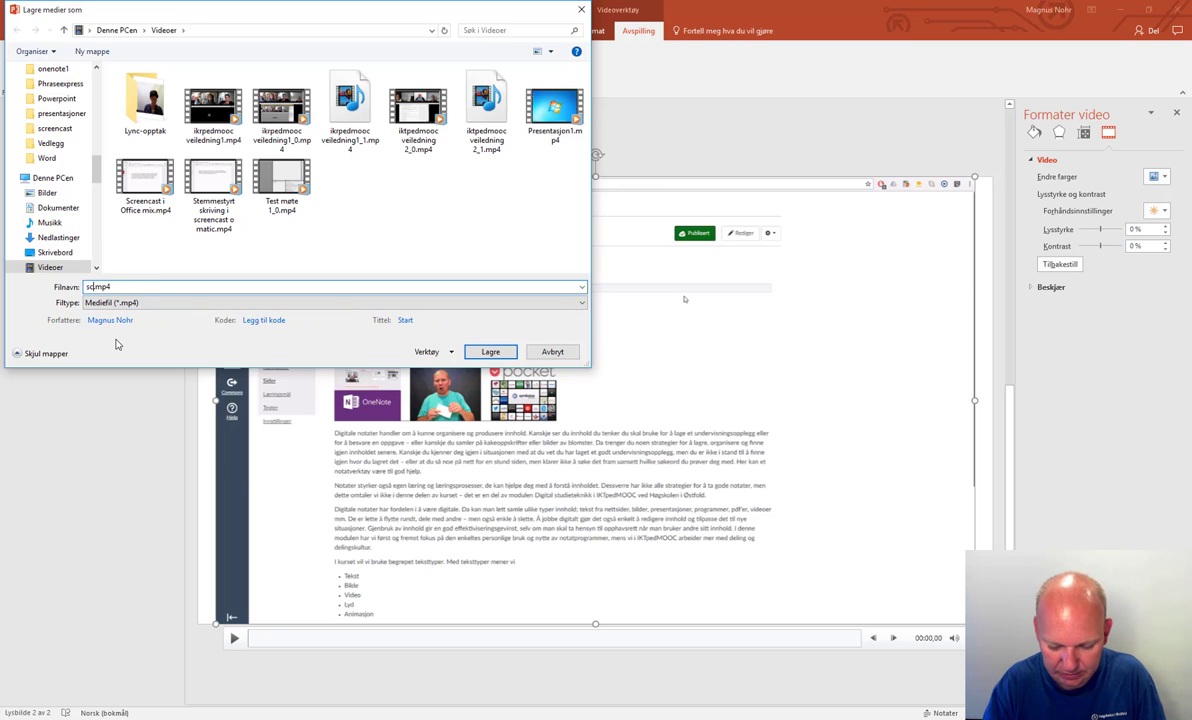
pyautogui.write('eencast')
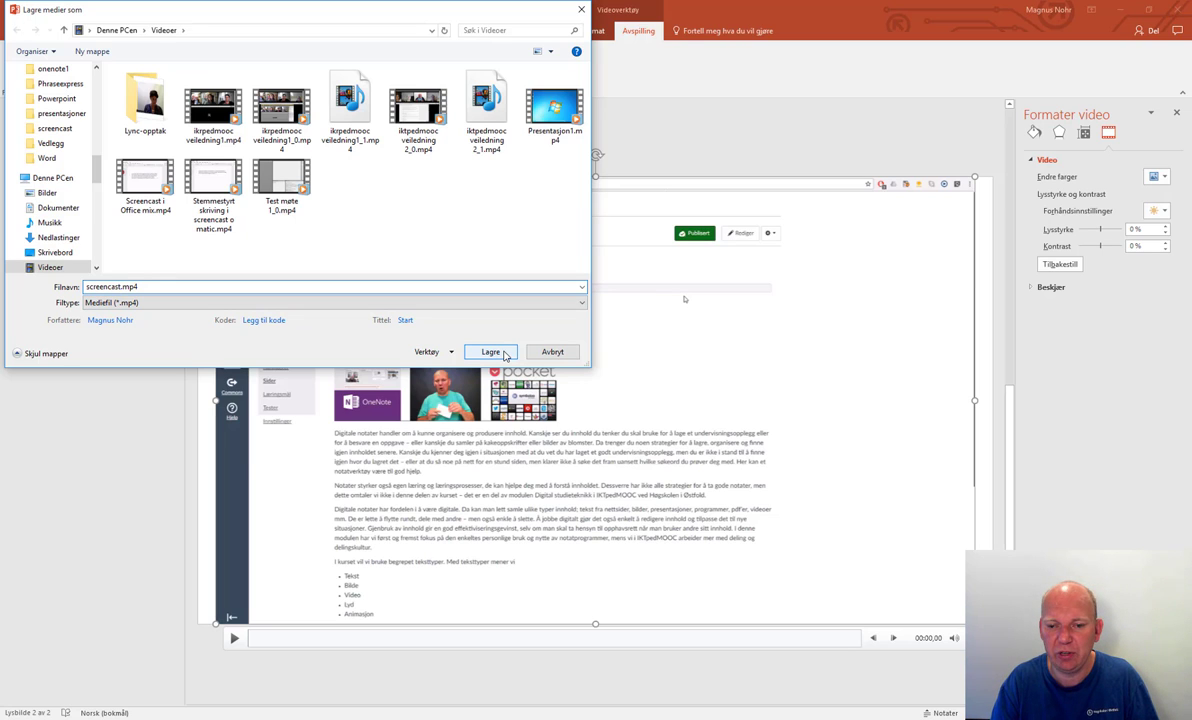
pyautogui.click(490, 352)
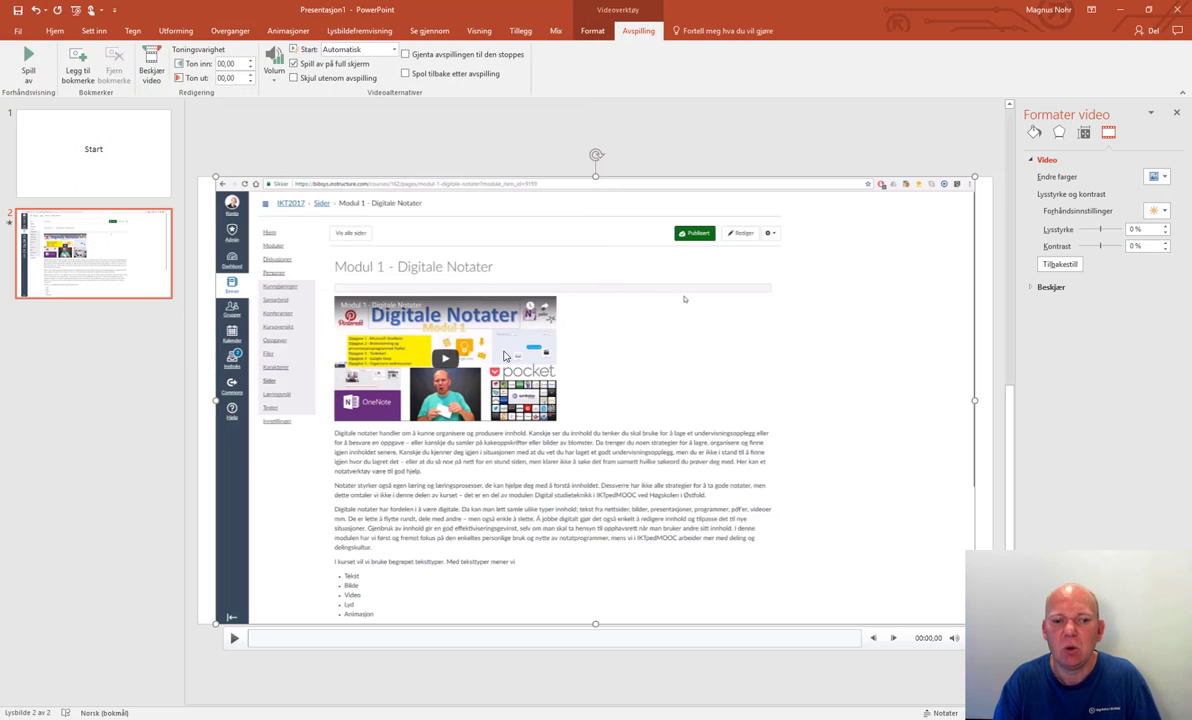